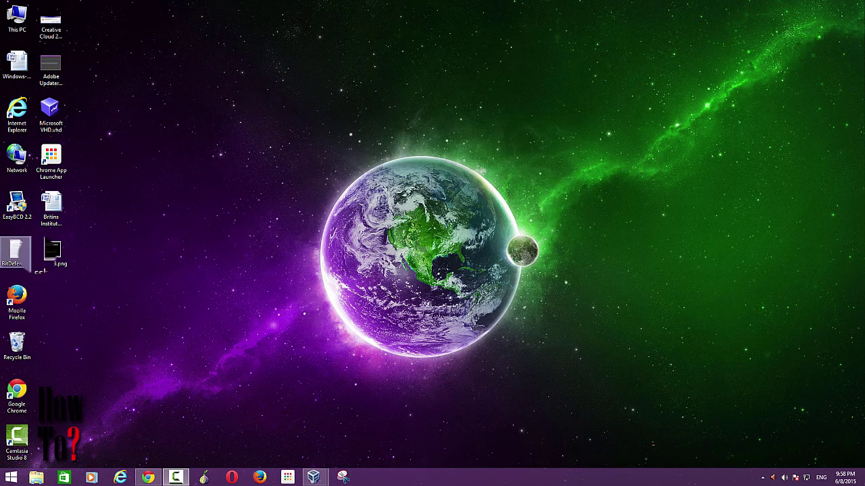
# View the boot-menu screenshot sshot179.png, then close it.
pyautogui.click(56, 250)
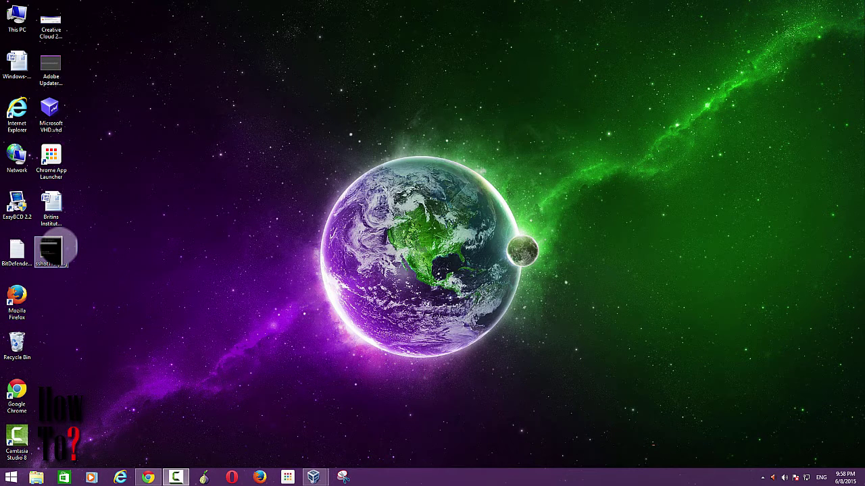
pyautogui.doubleClick(55, 250)
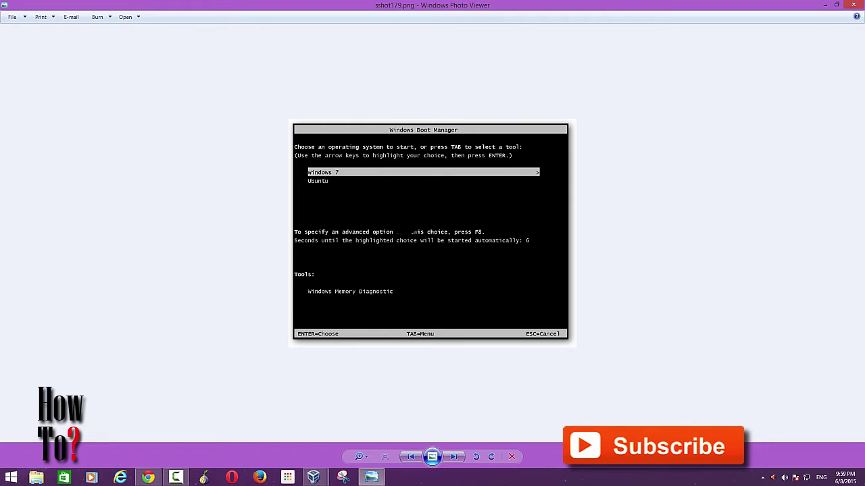
pyautogui.click(853, 5)
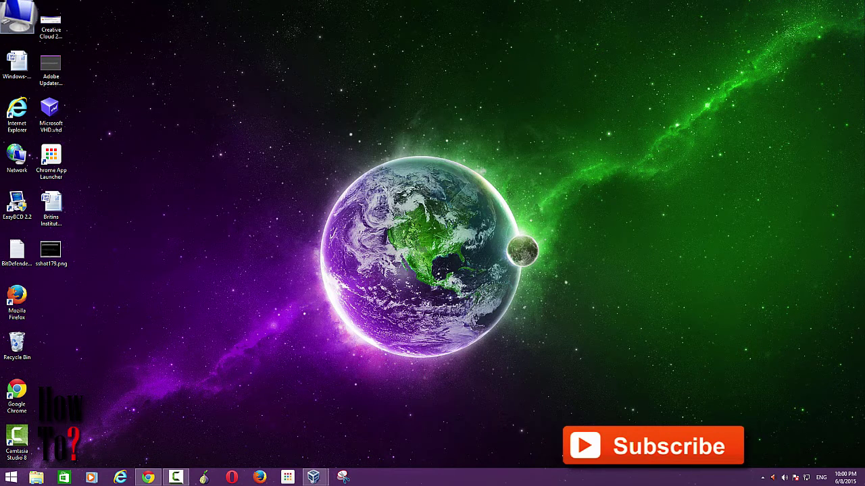
# Open Startup and Recovery settings via This PC Properties and the Advanced tab.
pyautogui.rightClick(18, 14)
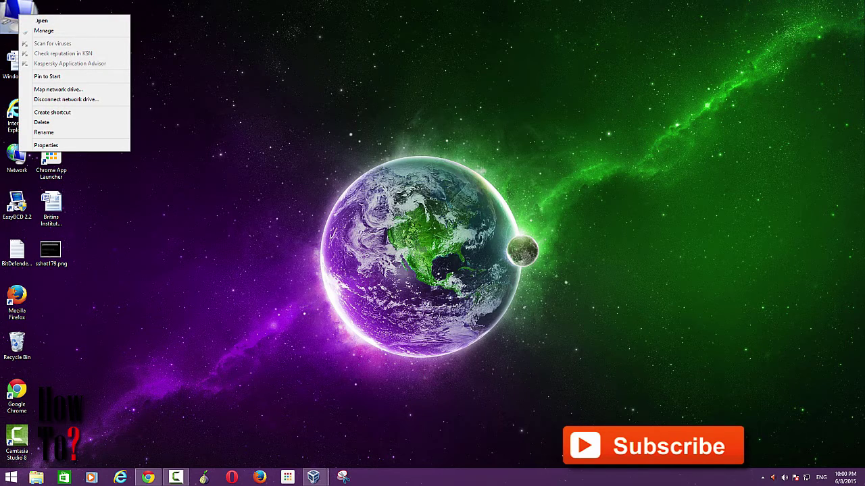
pyautogui.click(47, 145)
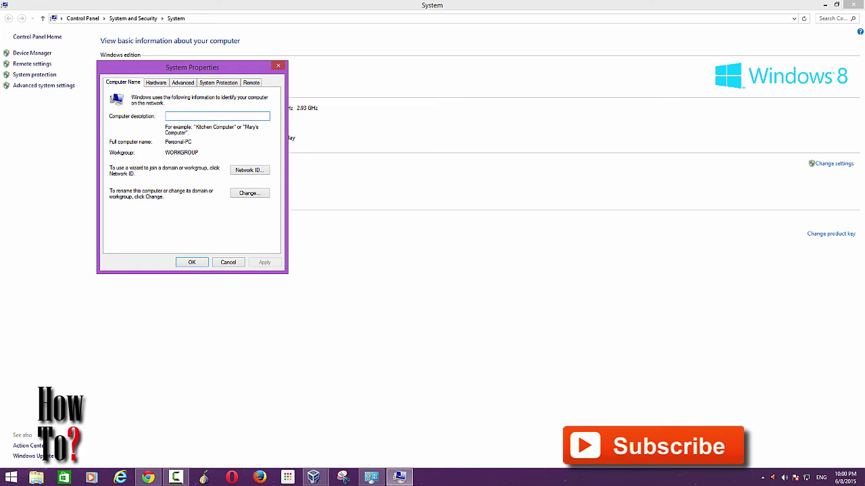
pyautogui.click(183, 83)
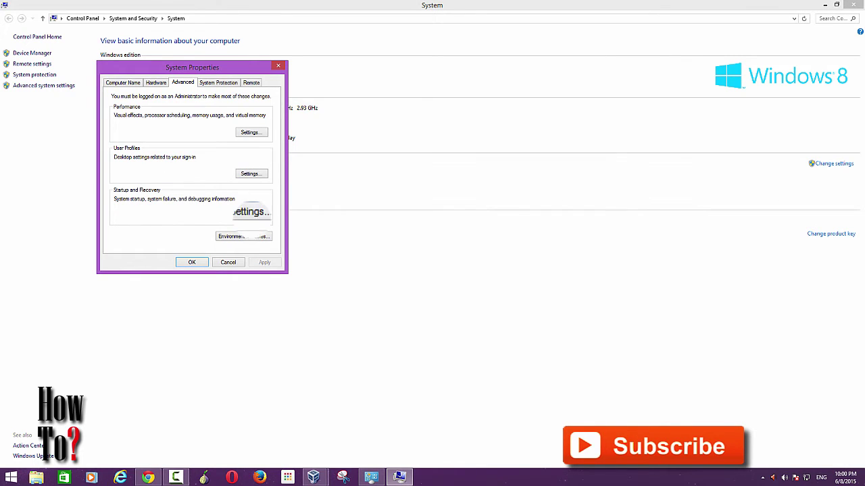
pyautogui.click(257, 213)
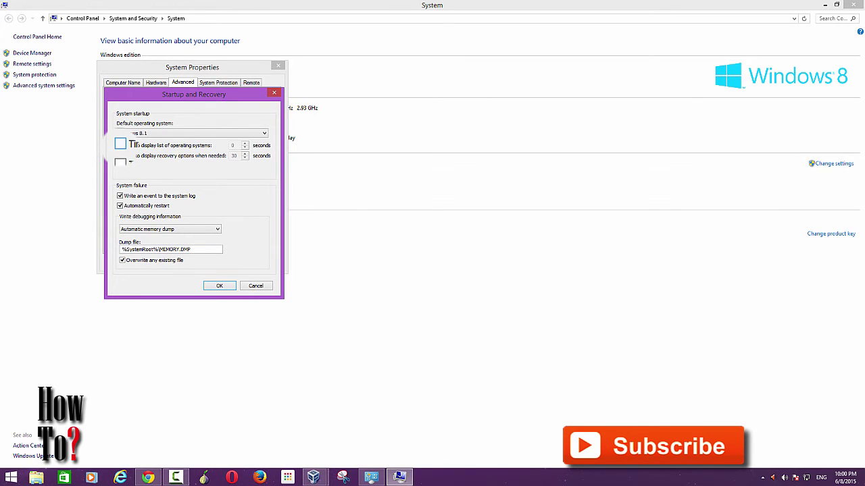
pyautogui.click(119, 145)
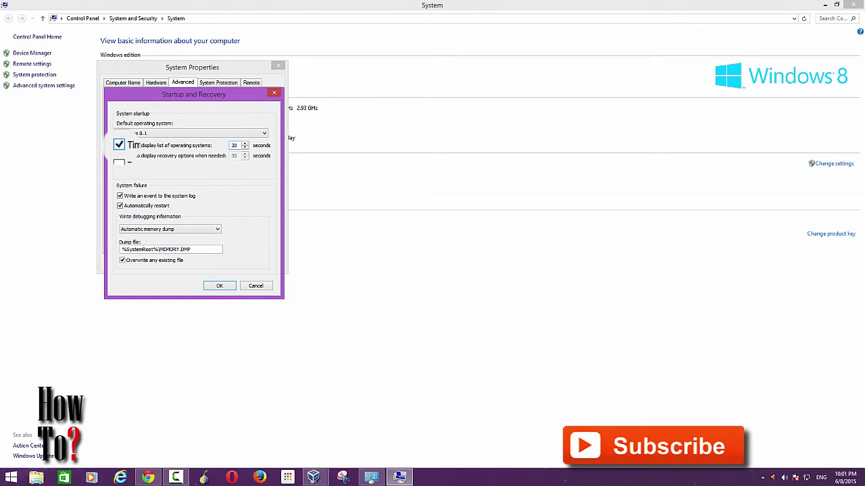
pyautogui.click(119, 146)
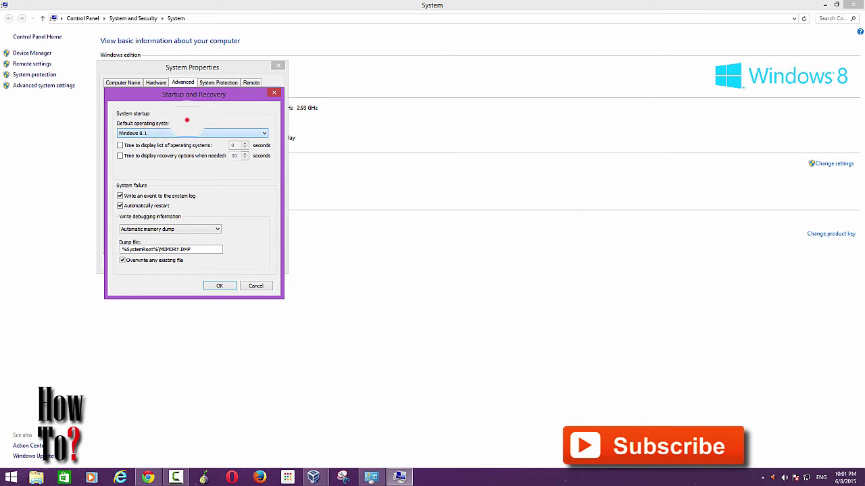
# Keep Windows 8.1 as default; leave the operating-system list and recovery-options timers unchecked.
pyautogui.click(172, 133)
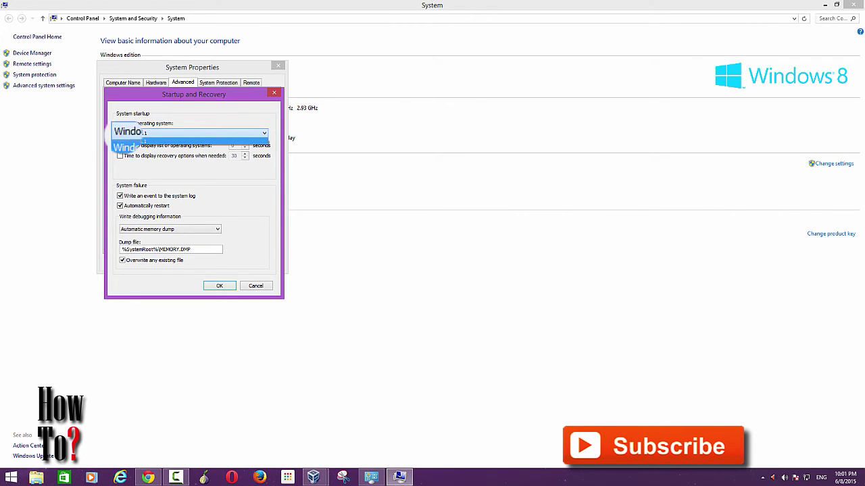
pyautogui.click(151, 168)
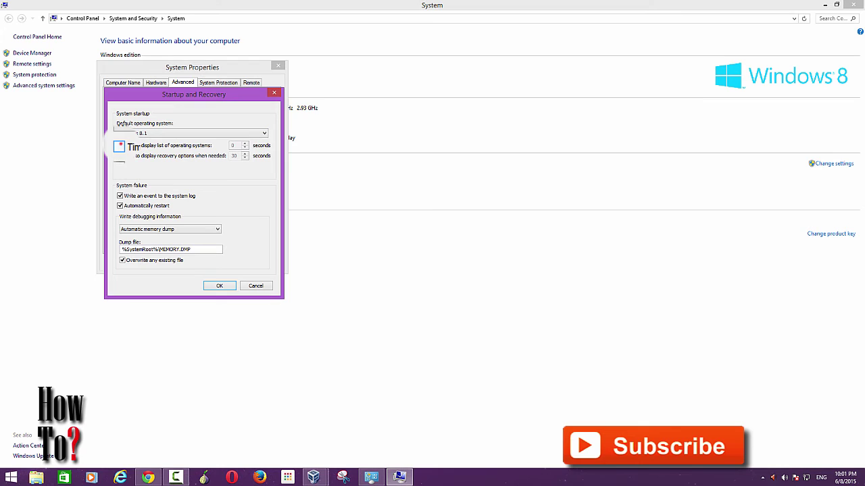
pyautogui.click(120, 145)
pyautogui.click(121, 156)
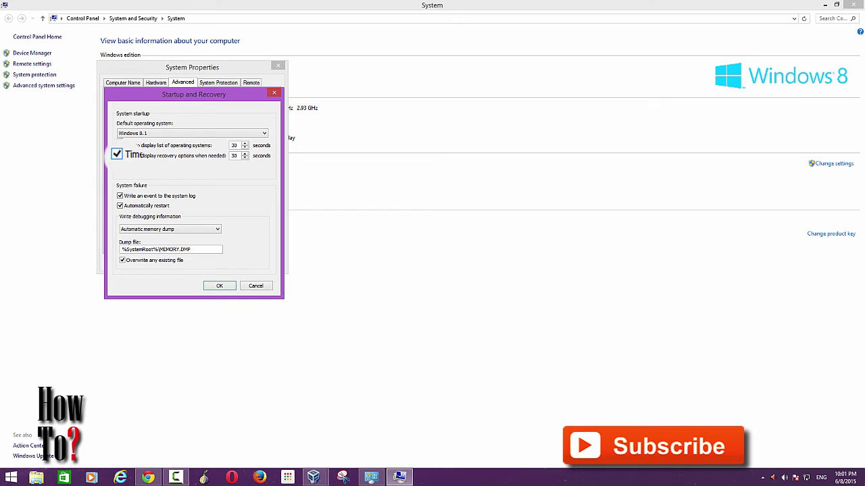
pyautogui.click(119, 155)
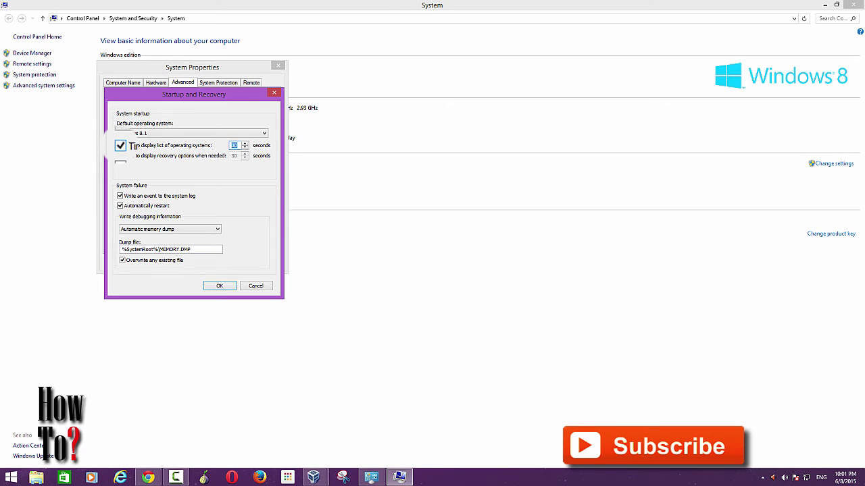
pyautogui.click(120, 145)
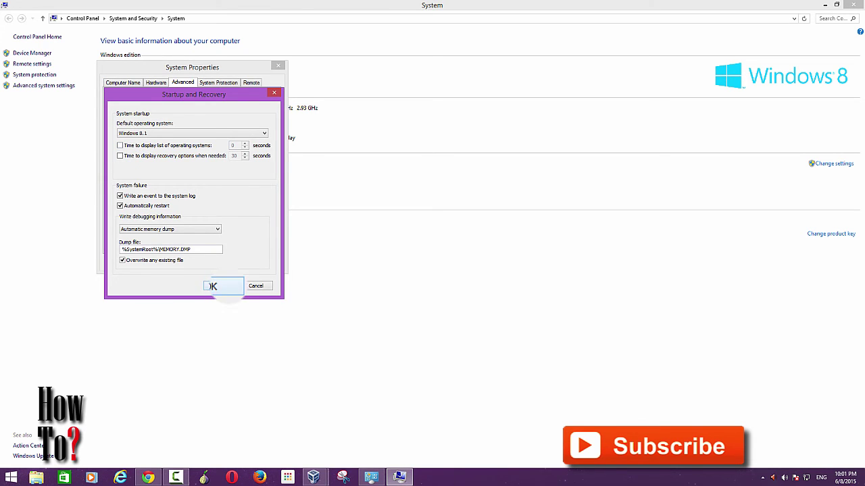
# Confirm Startup and Recovery and System Properties with OK, then close the System window.
pyautogui.click(216, 286)
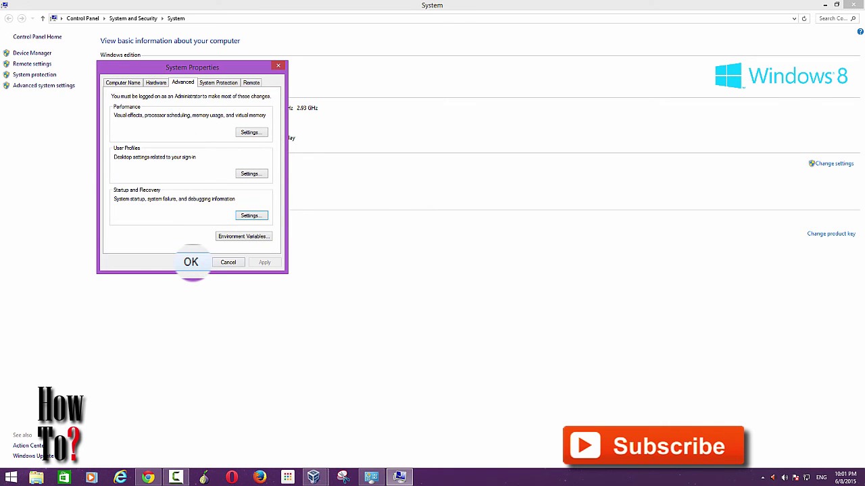
pyautogui.click(191, 262)
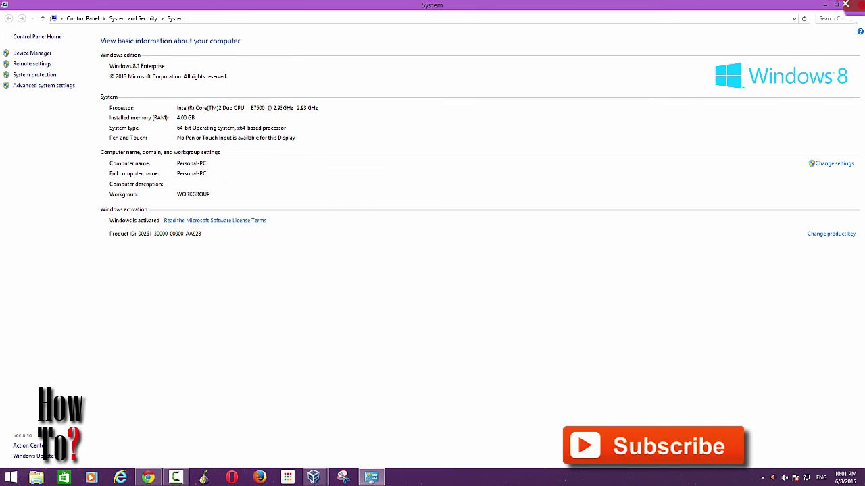
pyautogui.click(858, 5)
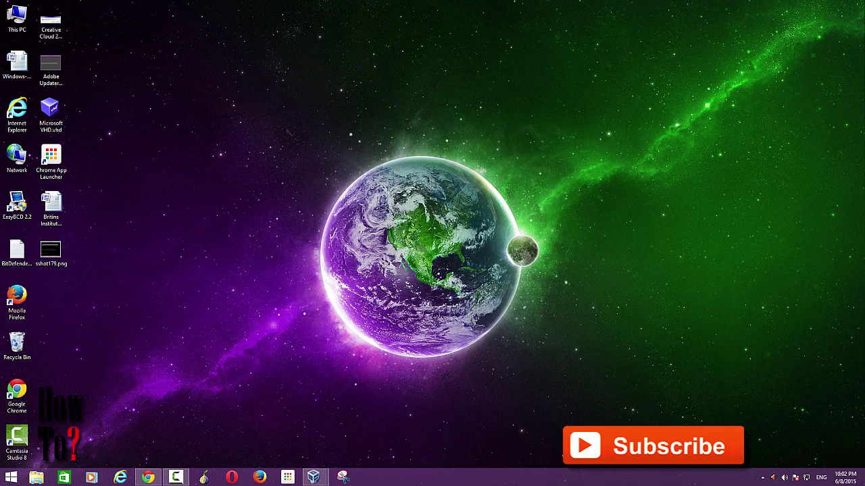
pyautogui.click(307, 129)
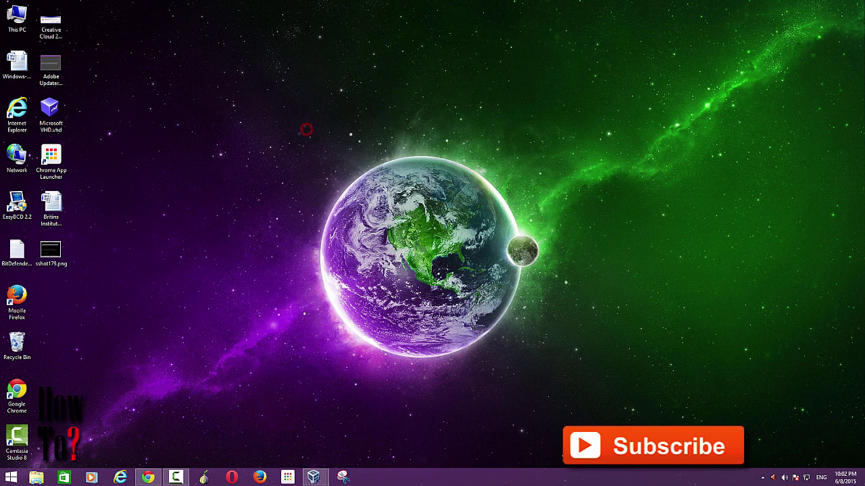